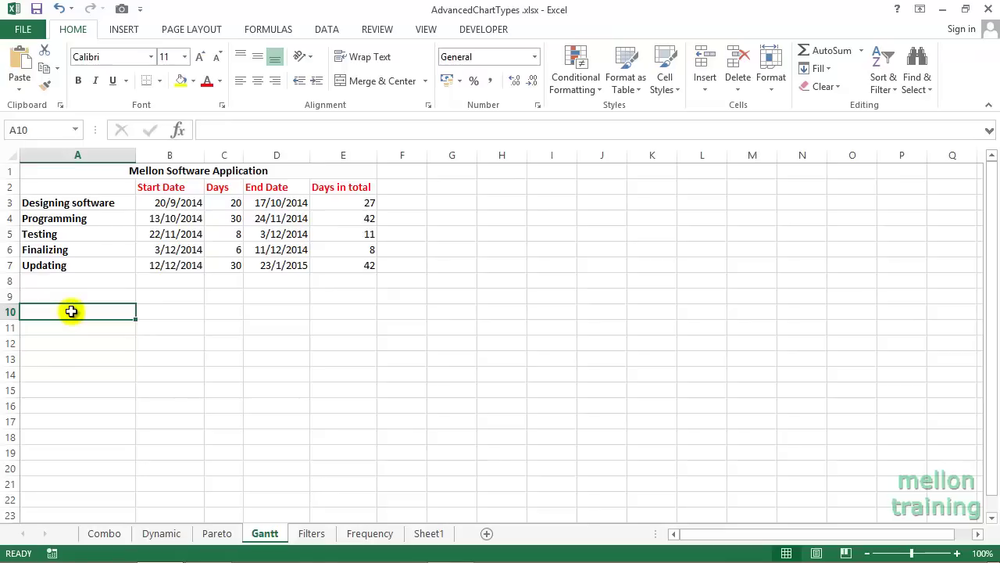
# Review the task table, checking the WORKDAY formula in D3 and the Days in total formula in E3
pyautogui.click(160, 187)
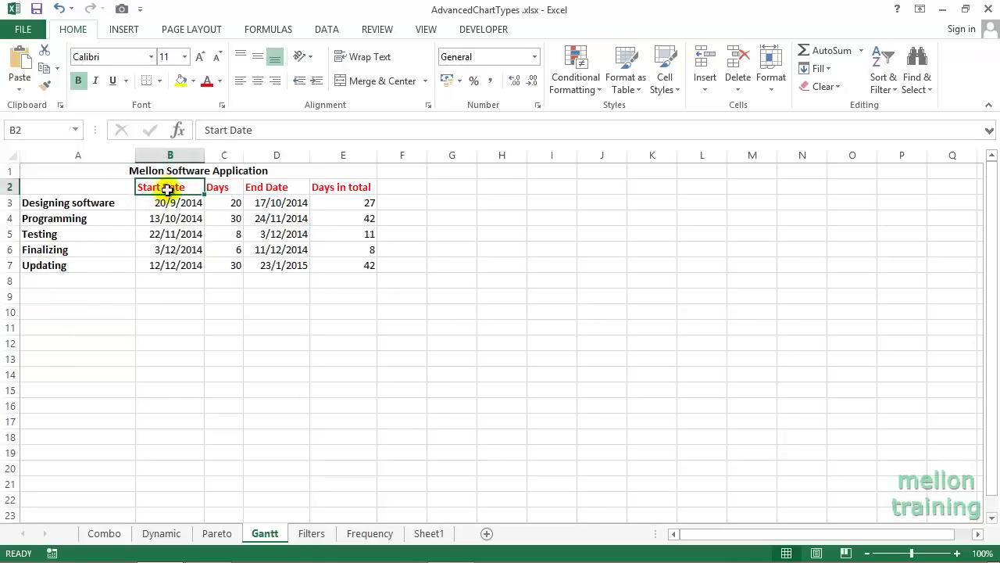
pyautogui.click(227, 187)
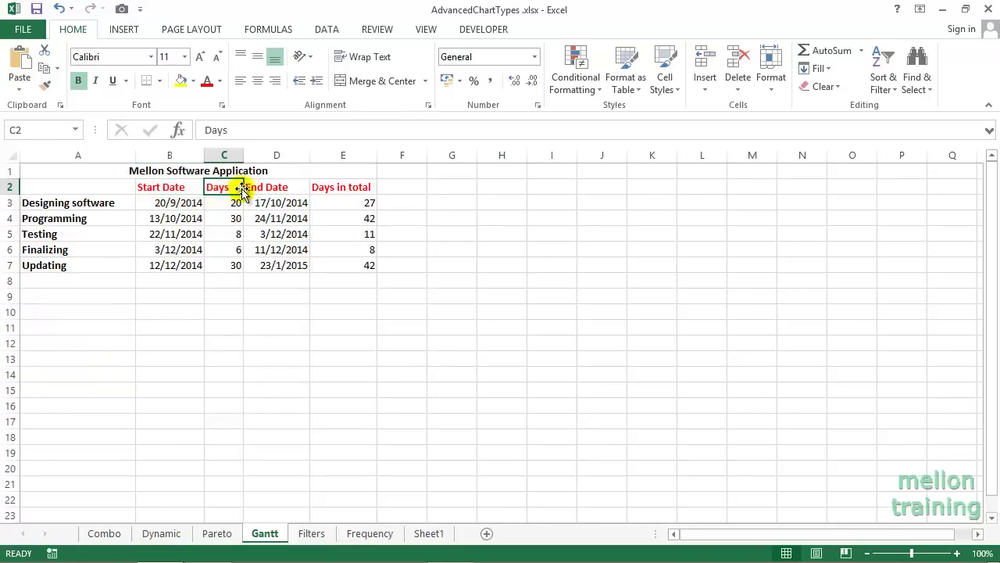
pyautogui.click(8, 202)
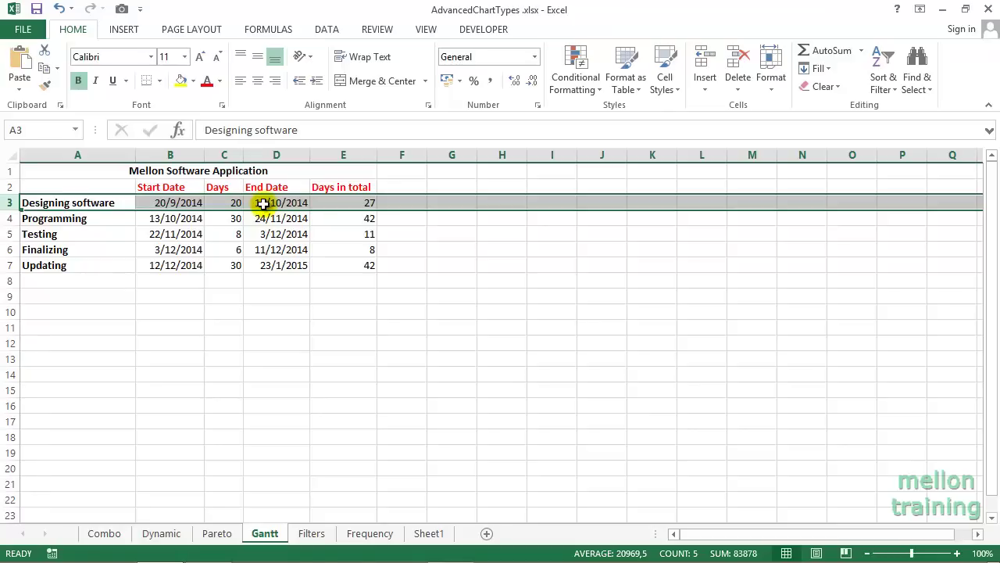
pyautogui.click(263, 203)
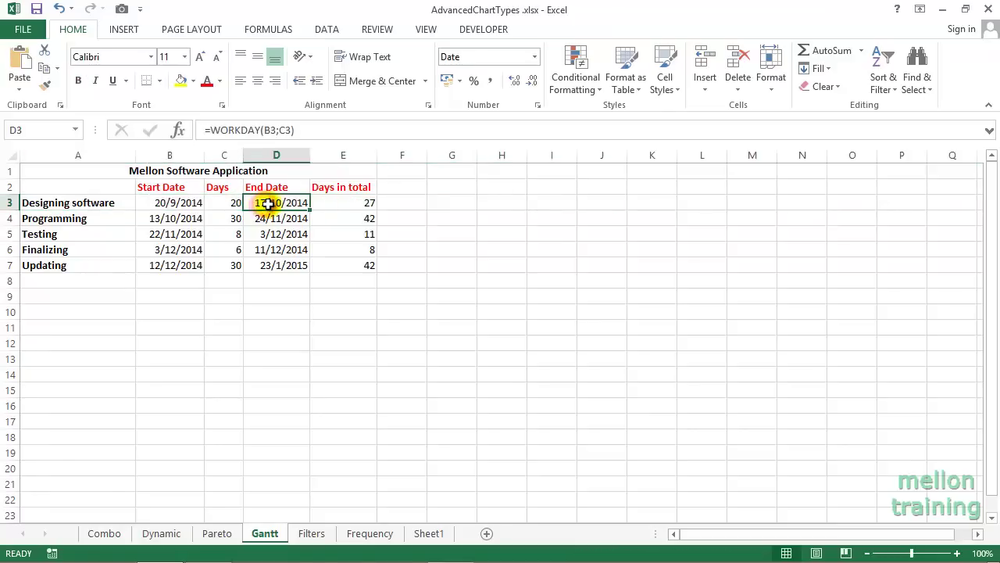
pyautogui.doubleClick(263, 203)
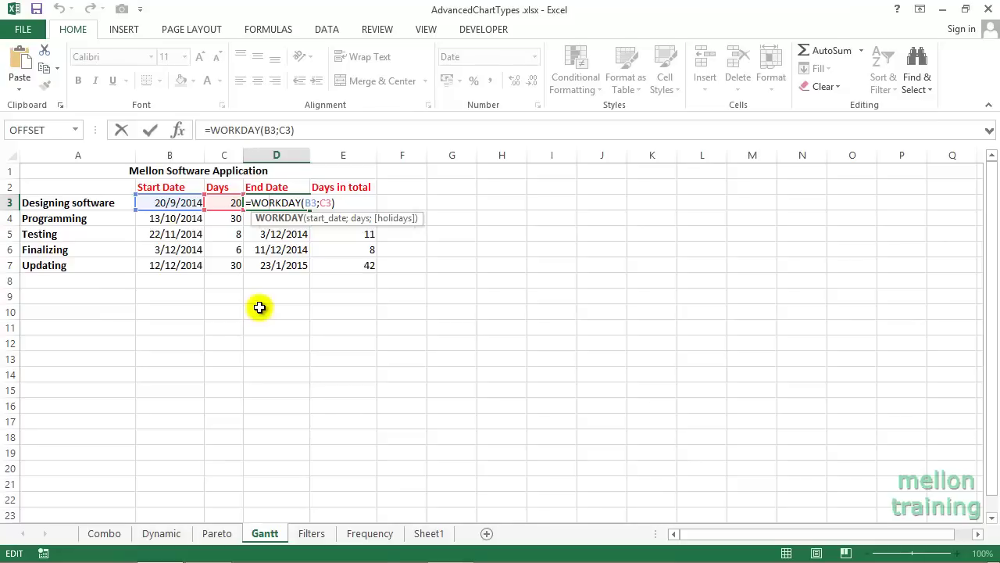
pyautogui.hotkey('ctrl', 'Return')
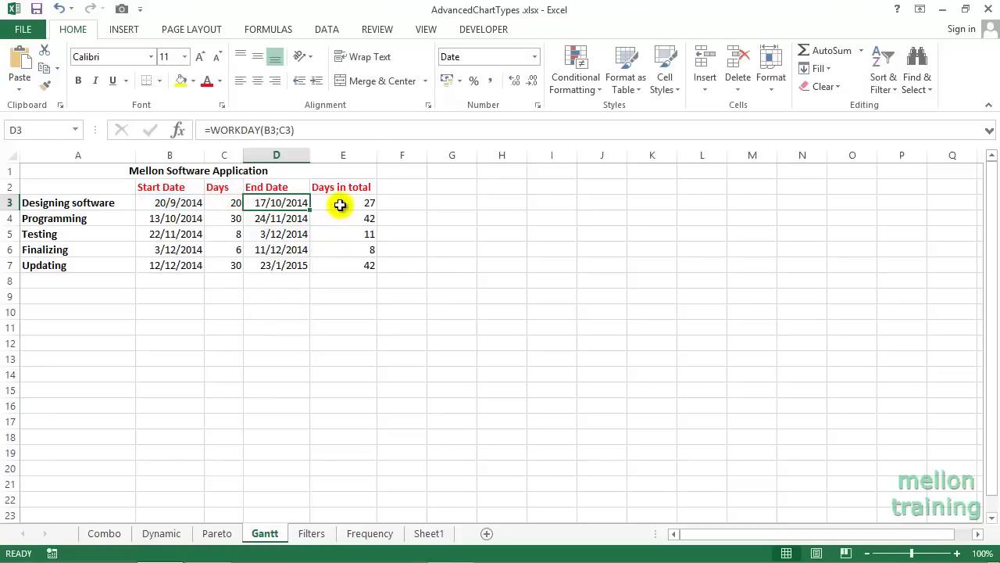
pyautogui.click(340, 203)
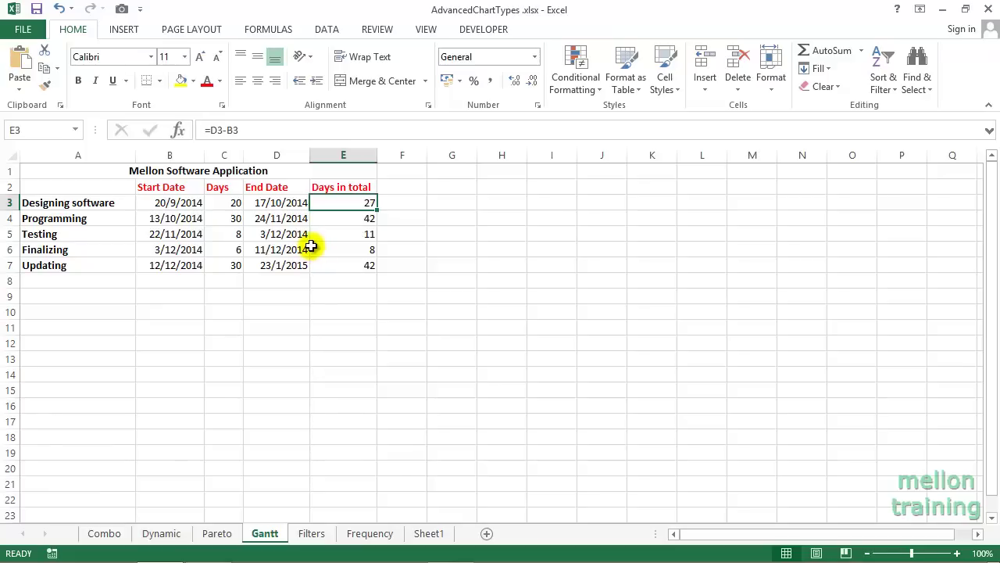
pyautogui.doubleClick(330, 203)
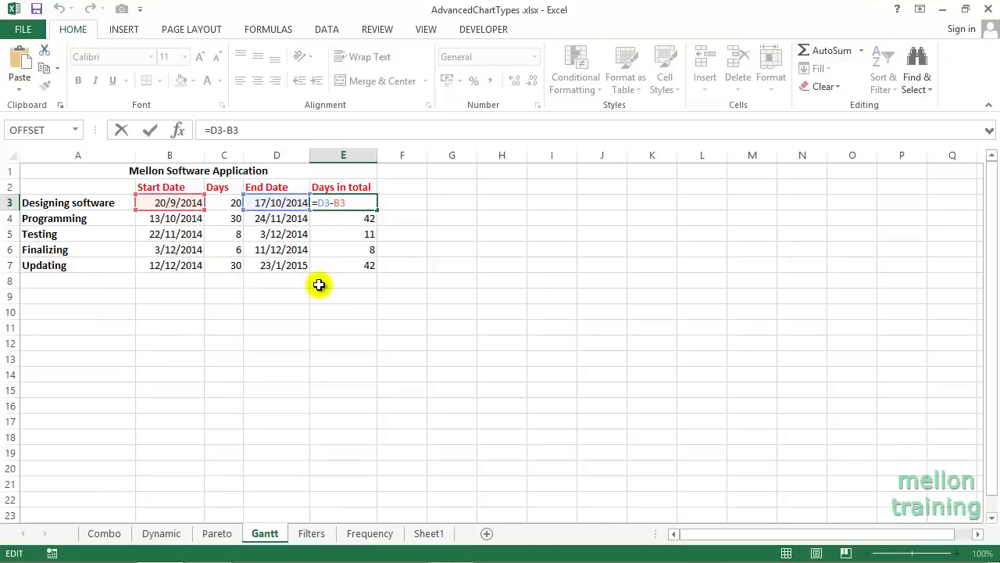
pyautogui.press('Escape')
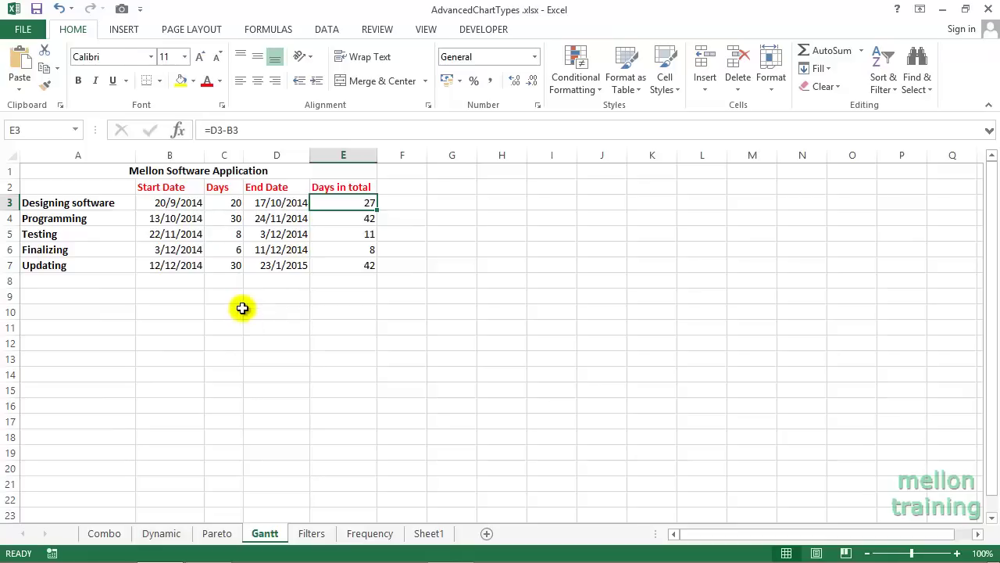
# Insert a stacked bar chart of A2:B7 plus E2:E7, moved beside the table and enlarged to row 21
pyautogui.moveTo(58, 188); pyautogui.dragTo(166, 266)
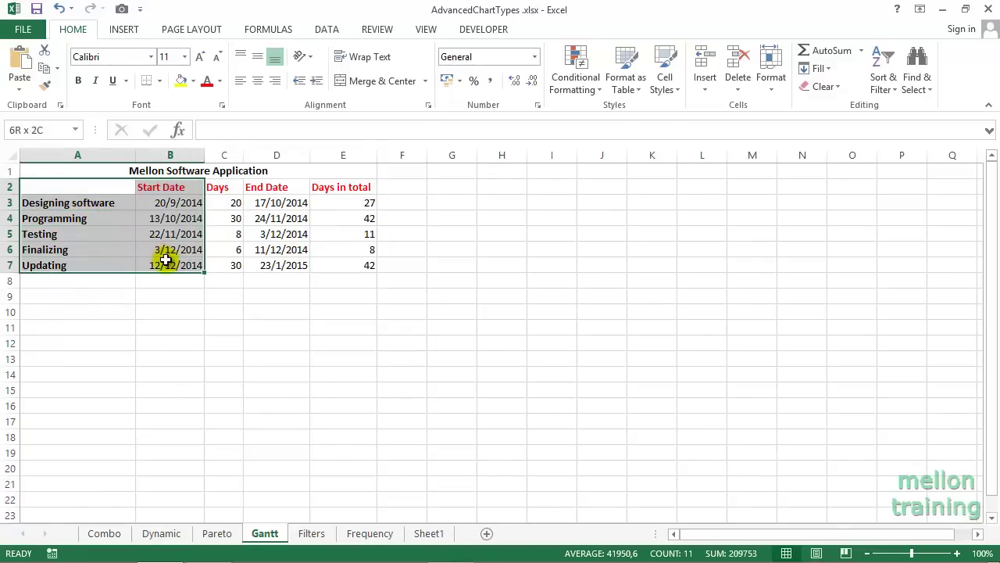
pyautogui.keyDown('ctrl'); pyautogui.click(336, 191); pyautogui.keyUp('ctrl')
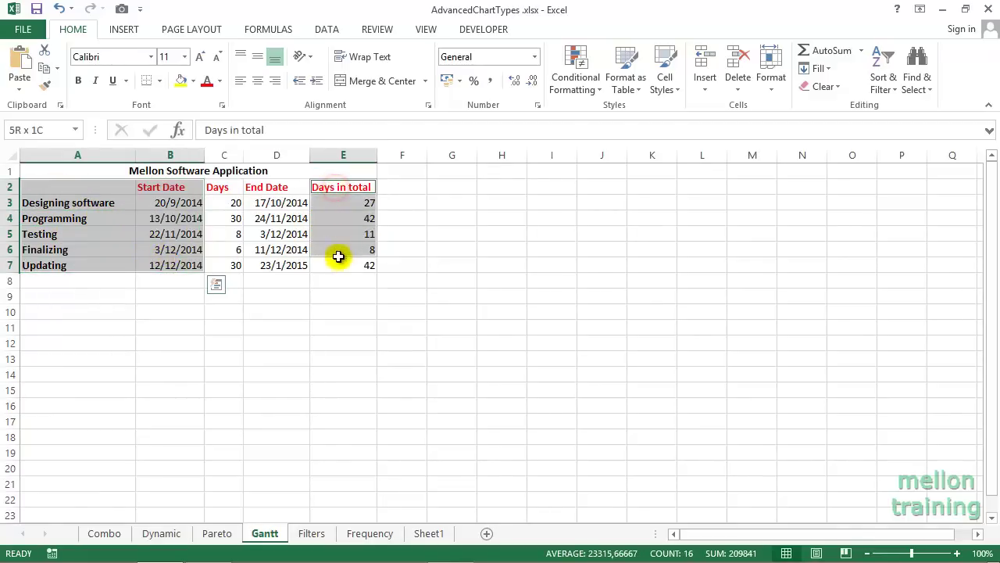
pyautogui.moveTo(336, 197); pyautogui.dragTo(335, 264)
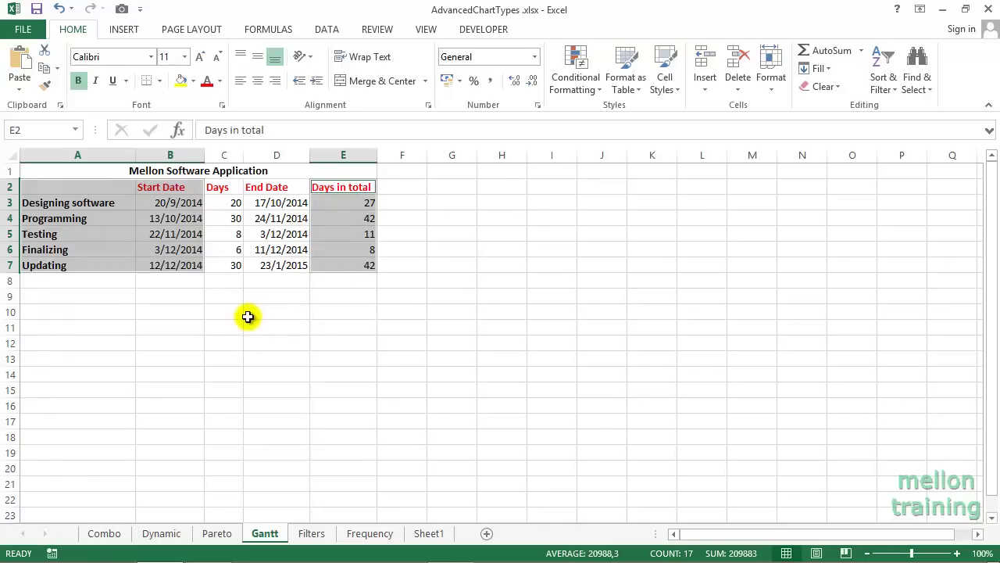
pyautogui.click(124, 31)
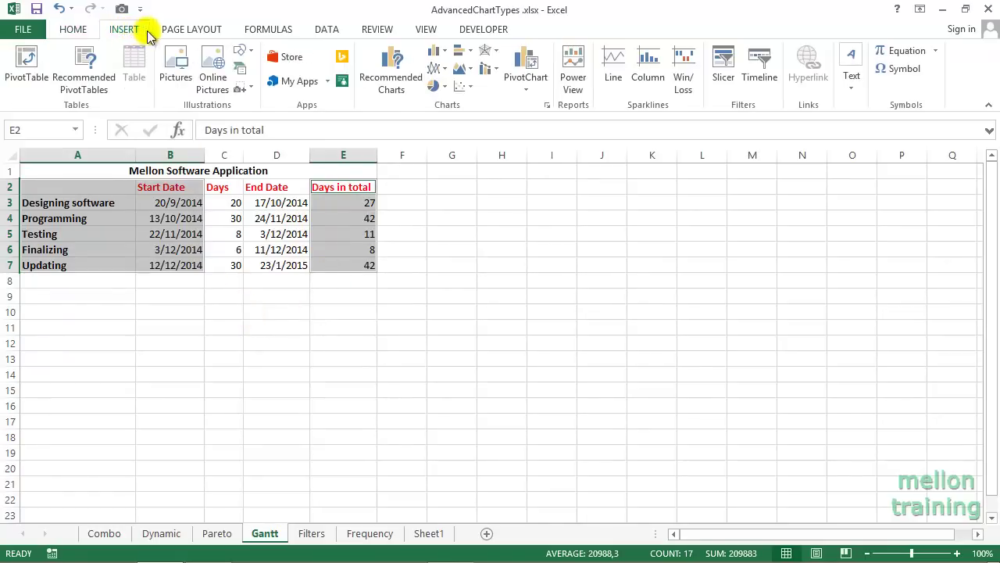
pyautogui.click(462, 50)
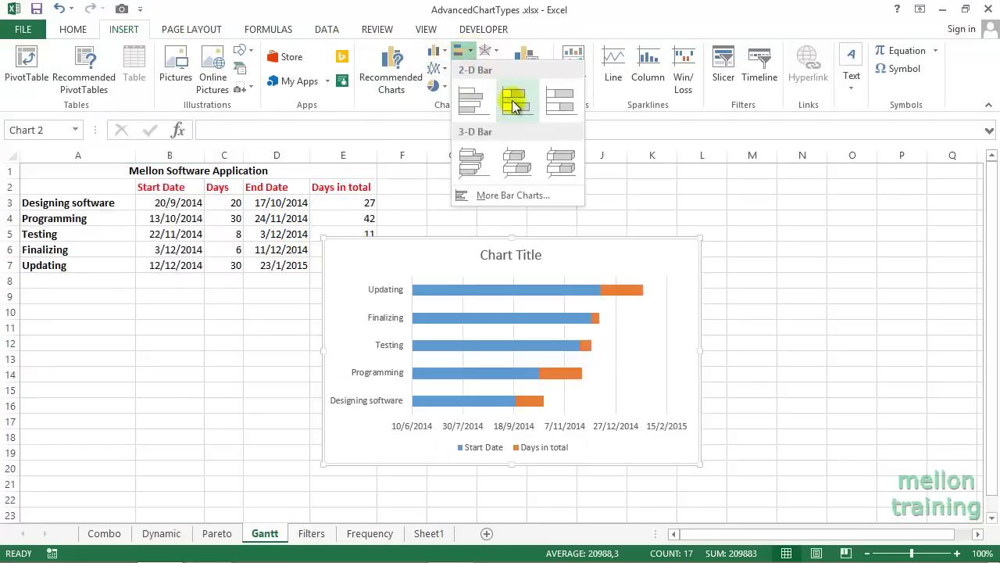
pyautogui.click(514, 106)
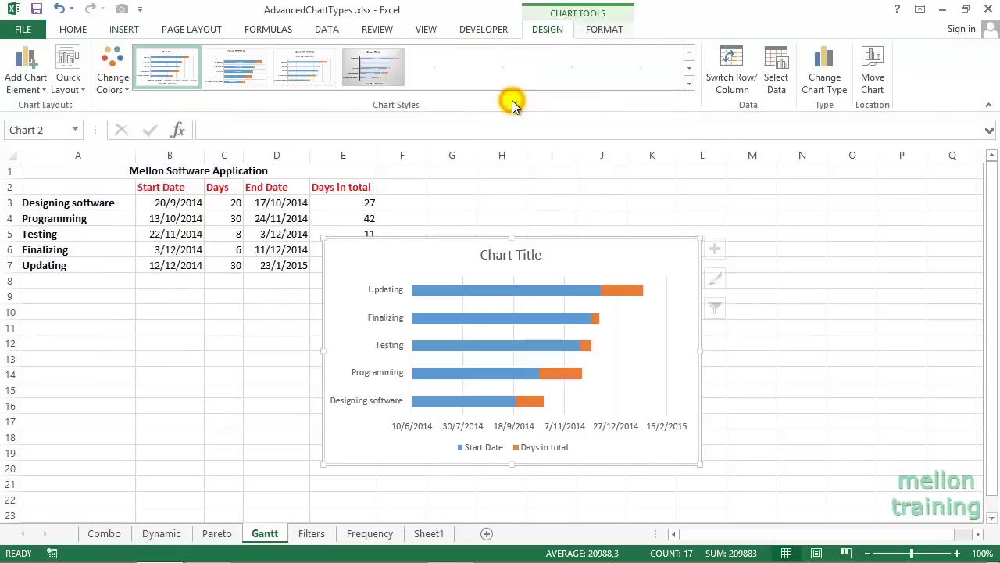
pyautogui.moveTo(445, 241); pyautogui.dragTo(508, 174)
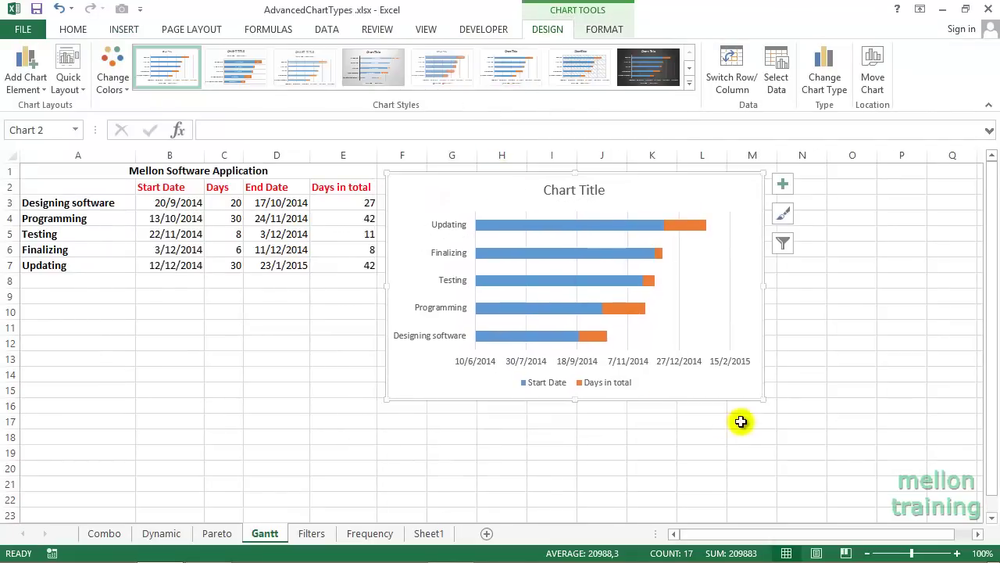
pyautogui.moveTo(764, 399); pyautogui.dragTo(828, 488)
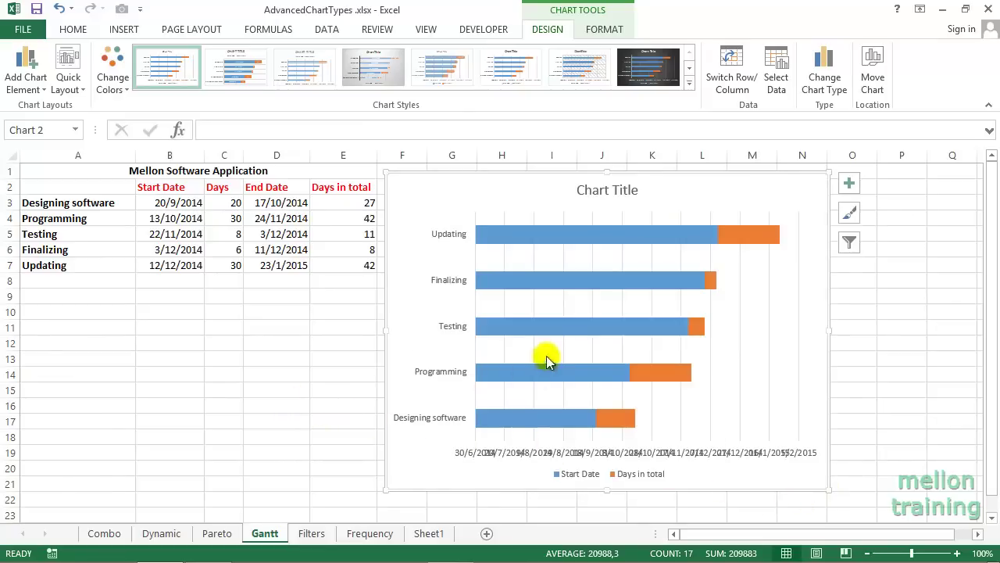
# Give the Start Date series No fill and No line border
pyautogui.doubleClick(559, 233)
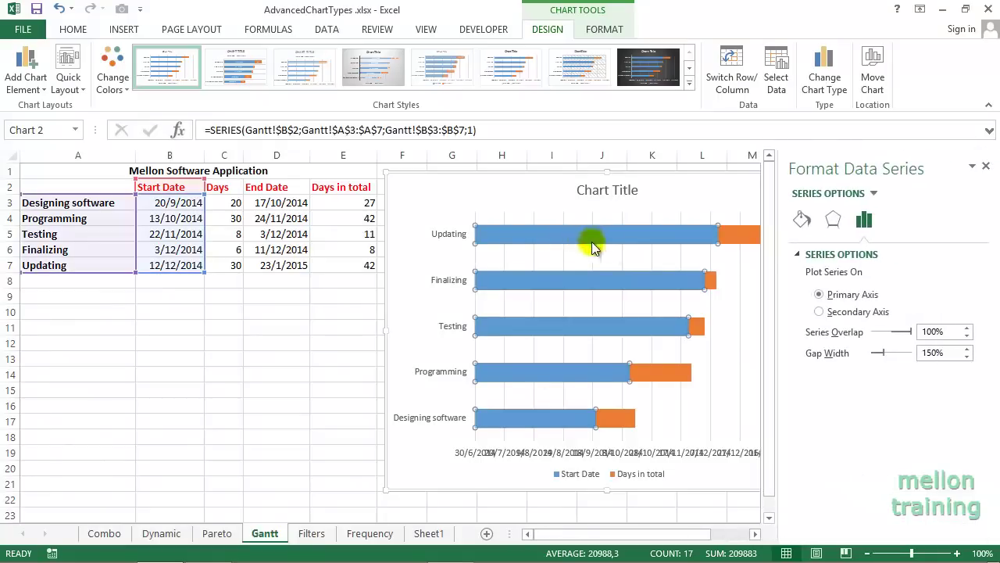
pyautogui.click(801, 223)
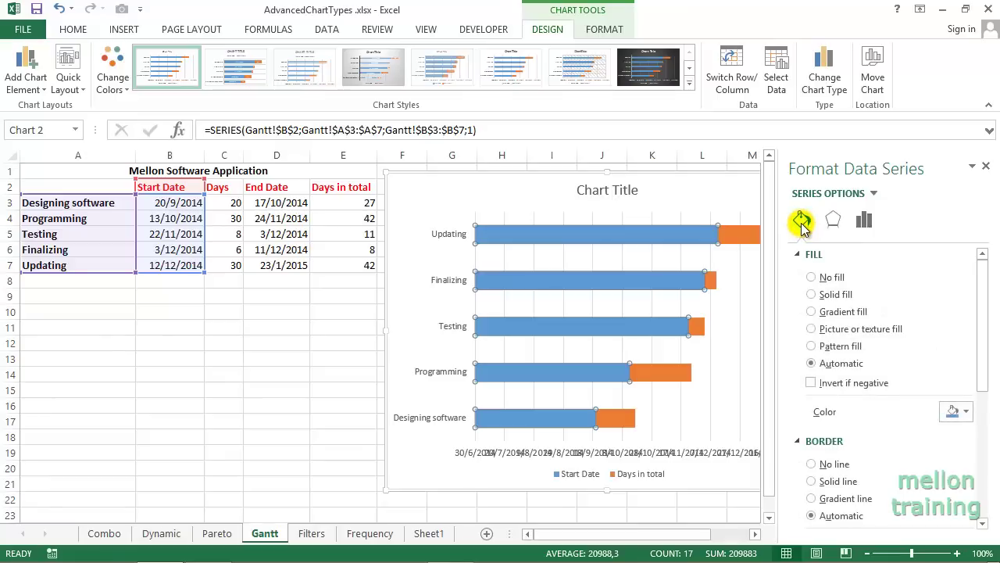
pyautogui.click(811, 278)
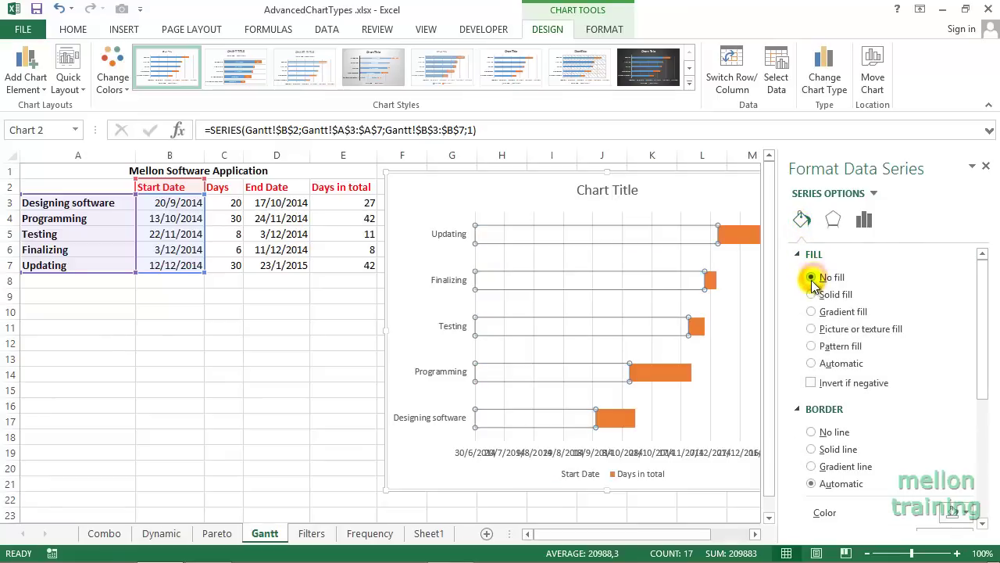
pyautogui.click(811, 432)
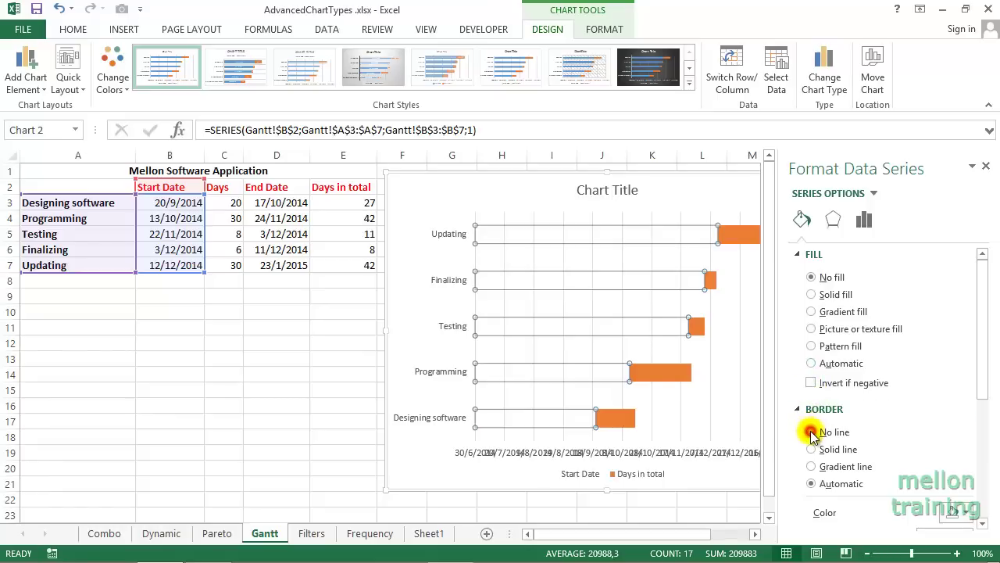
pyautogui.click(811, 432)
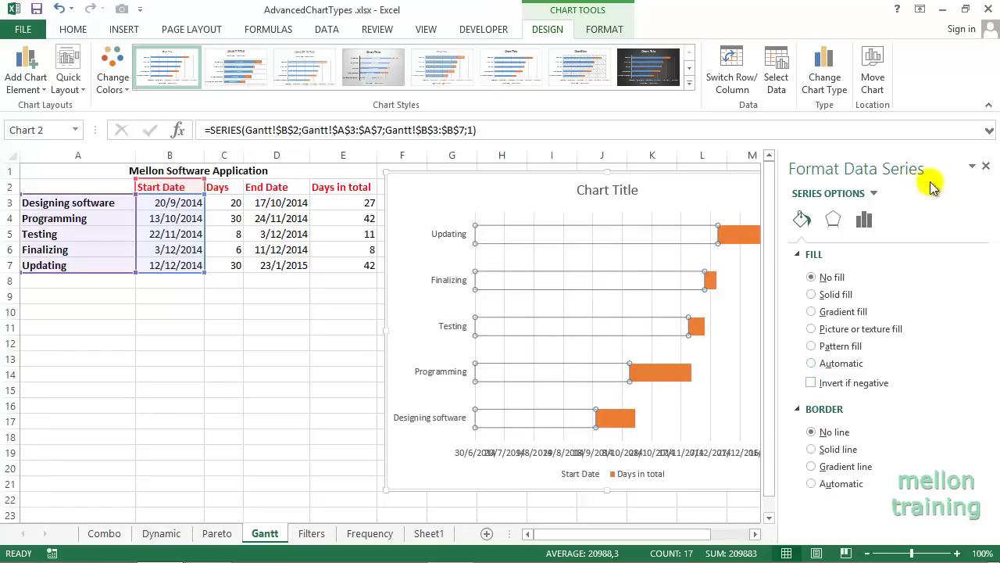
pyautogui.click(986, 166)
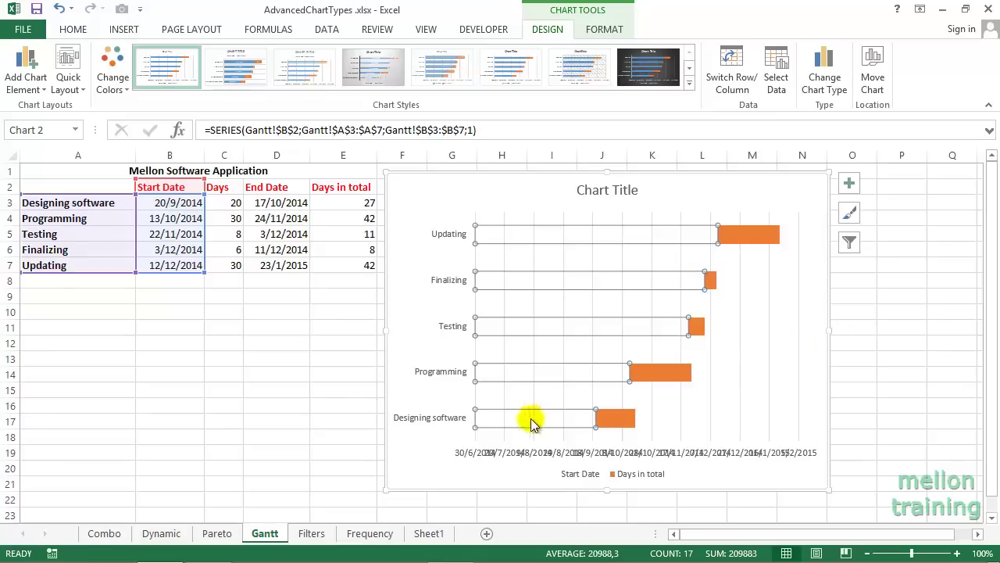
# Set the date axis bounds to Minimum 20/9/2014 and Maximum 23/1/2015
pyautogui.click(497, 455)
pyautogui.doubleClick(497, 455)
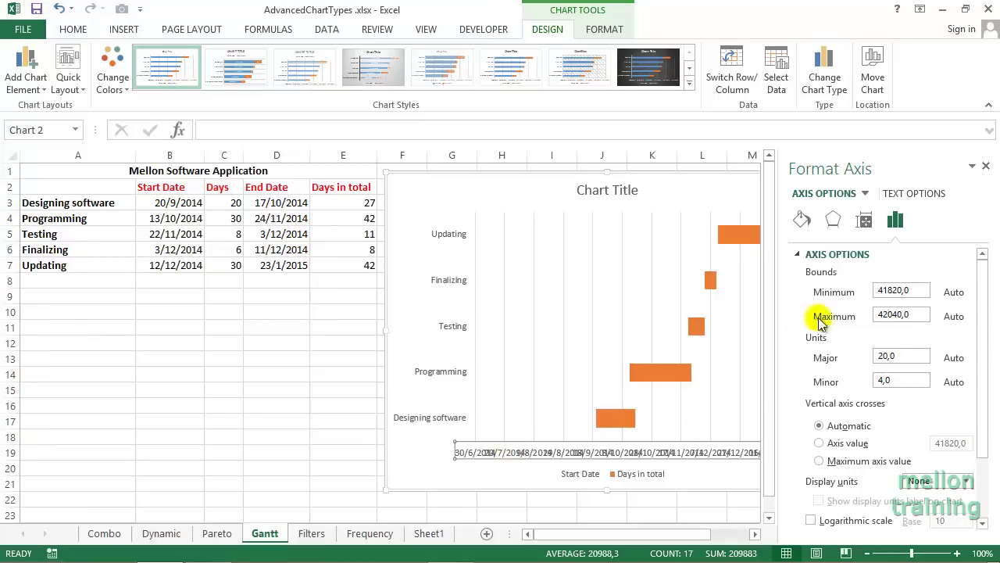
pyautogui.moveTo(906, 290); pyautogui.dragTo(867, 295)
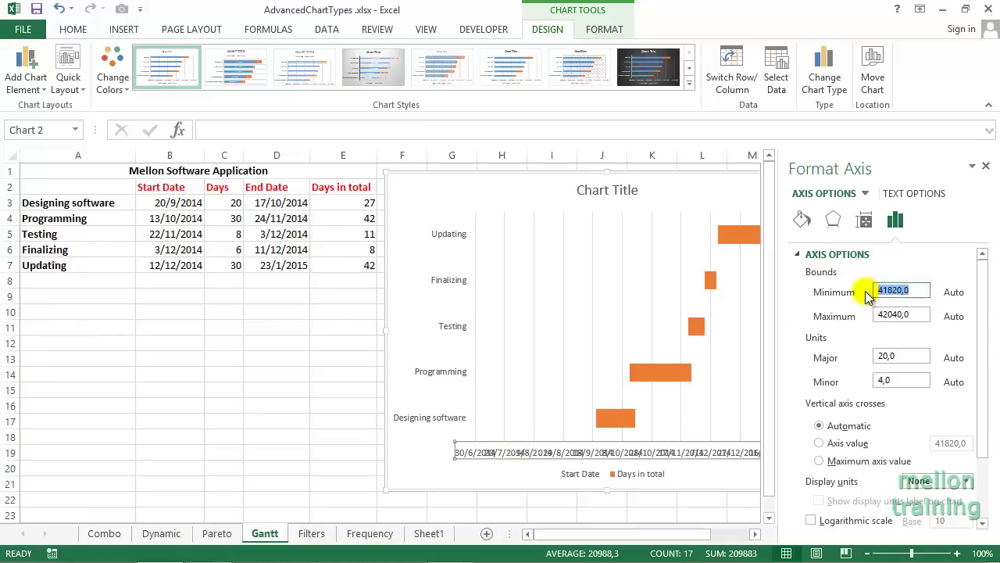
pyautogui.write('20')
pyautogui.write('/9/')
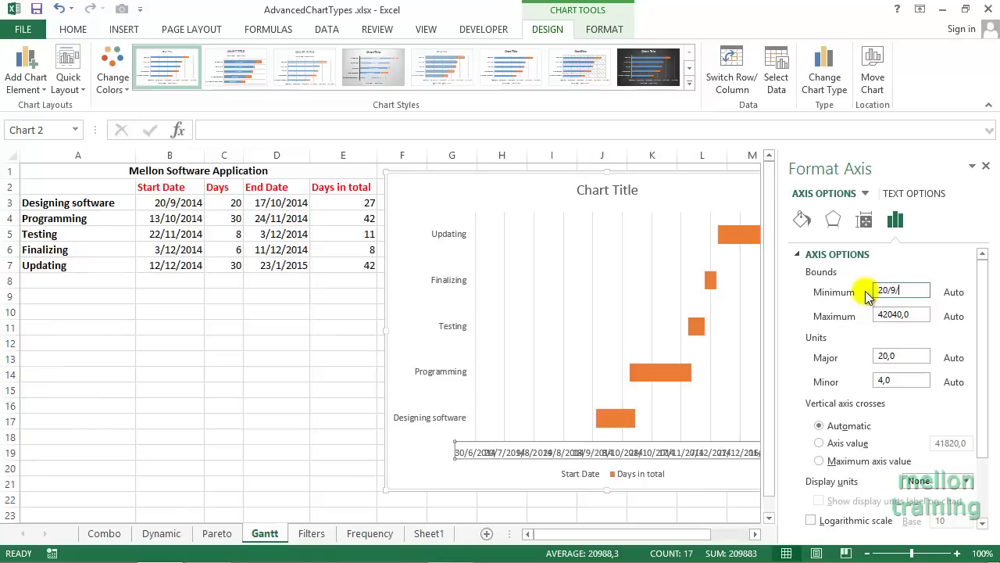
pyautogui.write('2014')
pyautogui.click(919, 315)
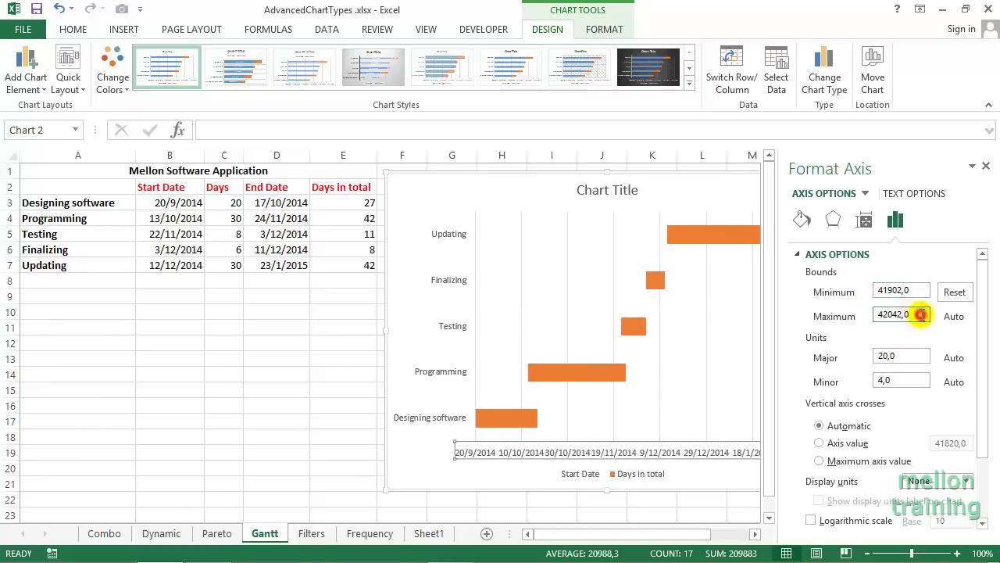
pyautogui.moveTo(921, 314); pyautogui.dragTo(875, 316)
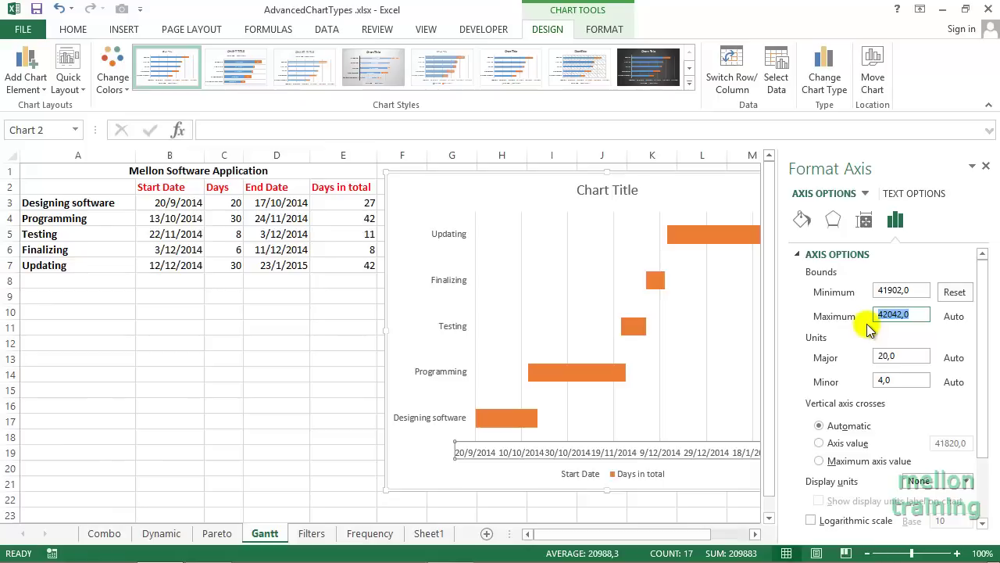
pyautogui.write('23/1/2')
pyautogui.write('015')
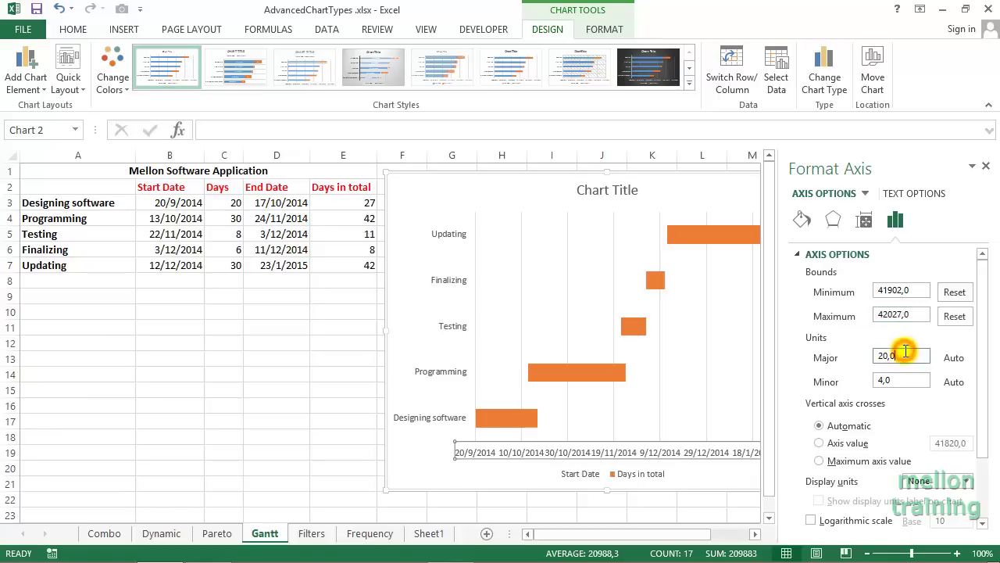
pyautogui.click(904, 353)
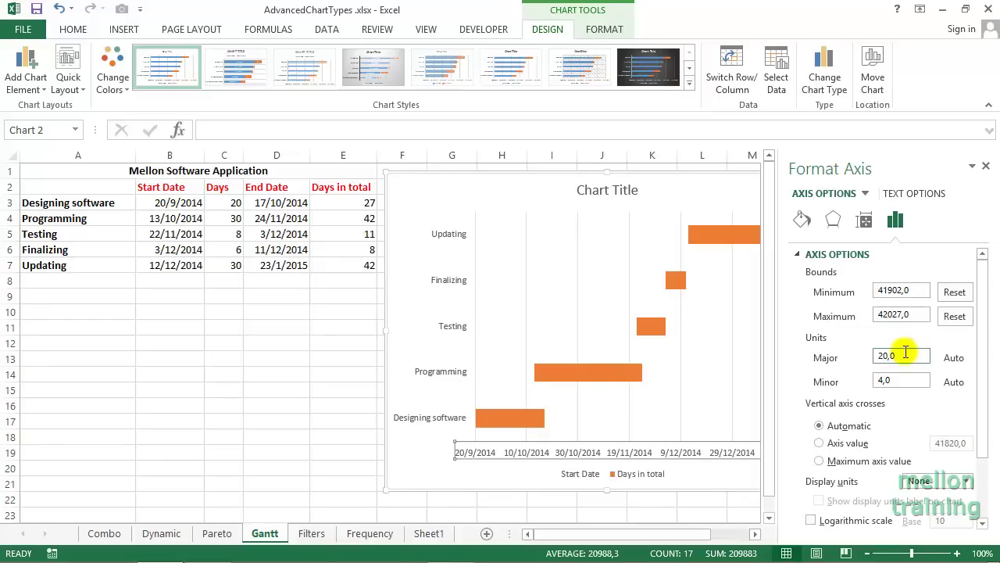
# Set the date axis Major unit to 30 and check the Number locale, keeping Greek
pyautogui.doubleClick(908, 355)
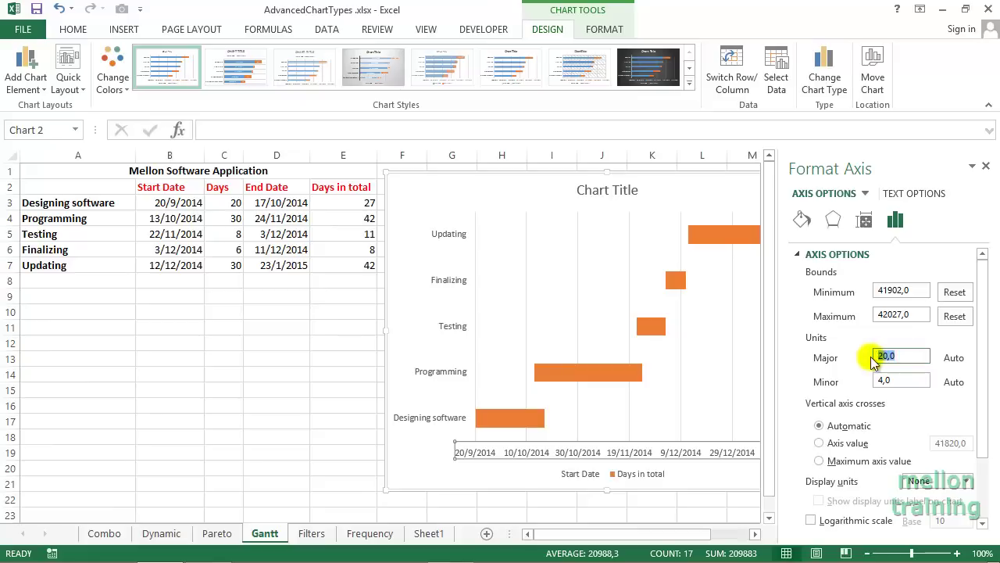
pyautogui.write('30')
pyautogui.click(910, 380)
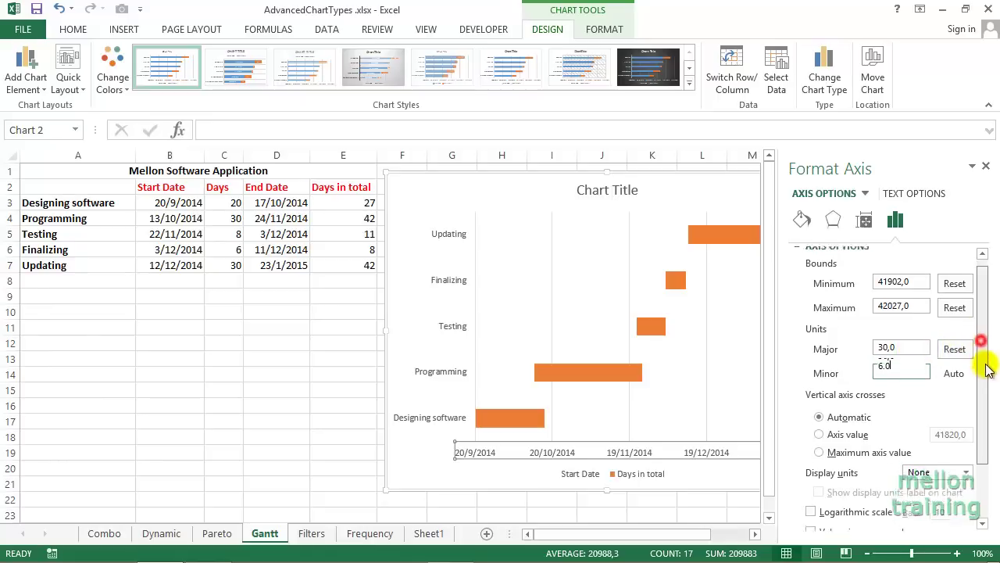
pyautogui.moveTo(981, 349); pyautogui.dragTo(981, 410)
pyautogui.click(813, 525)
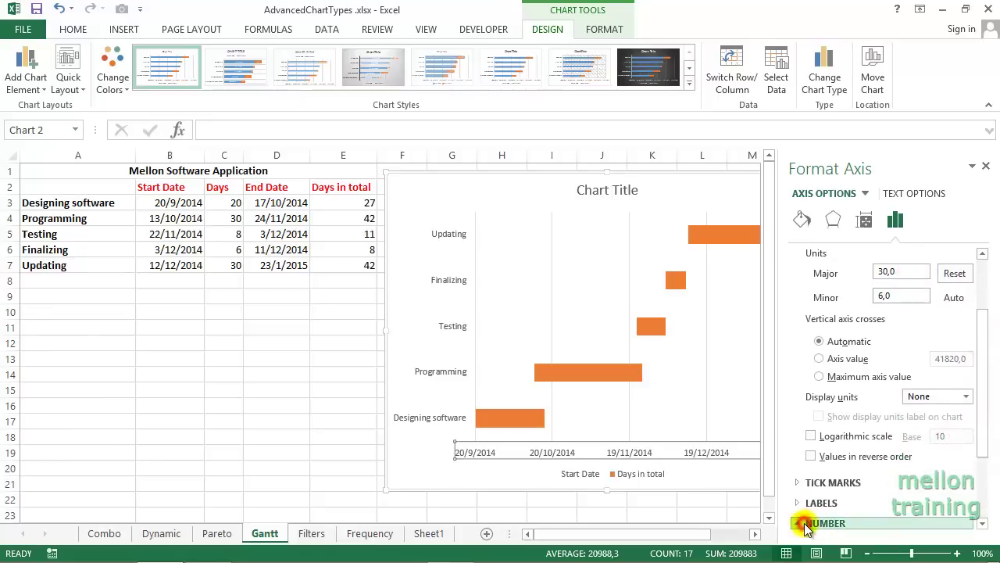
pyautogui.moveTo(983, 384)
pyautogui.mouseDown()
pyautogui.moveTo(992, 465)
pyautogui.moveTo(982, 514)
pyautogui.mouseUp()
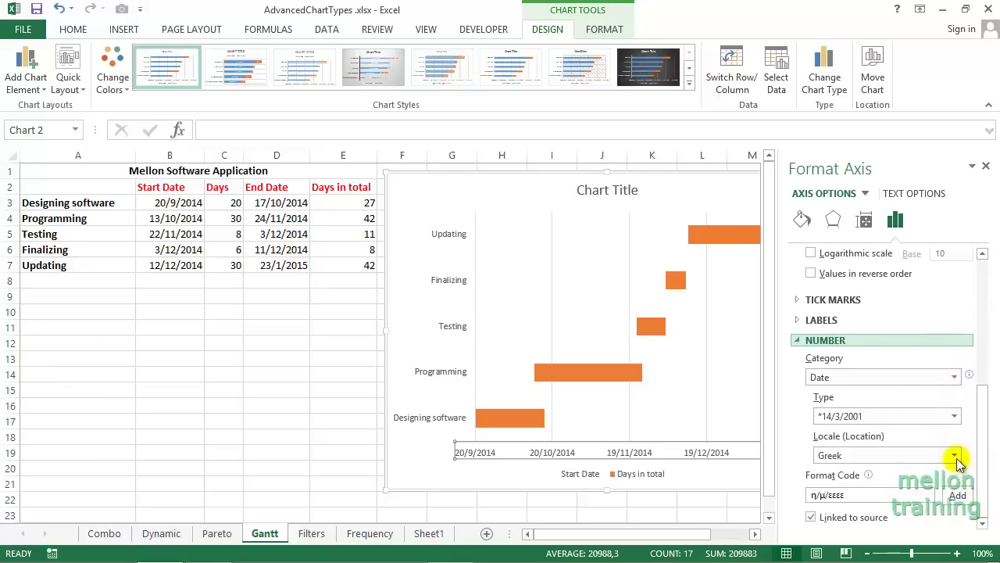
pyautogui.click(954, 456)
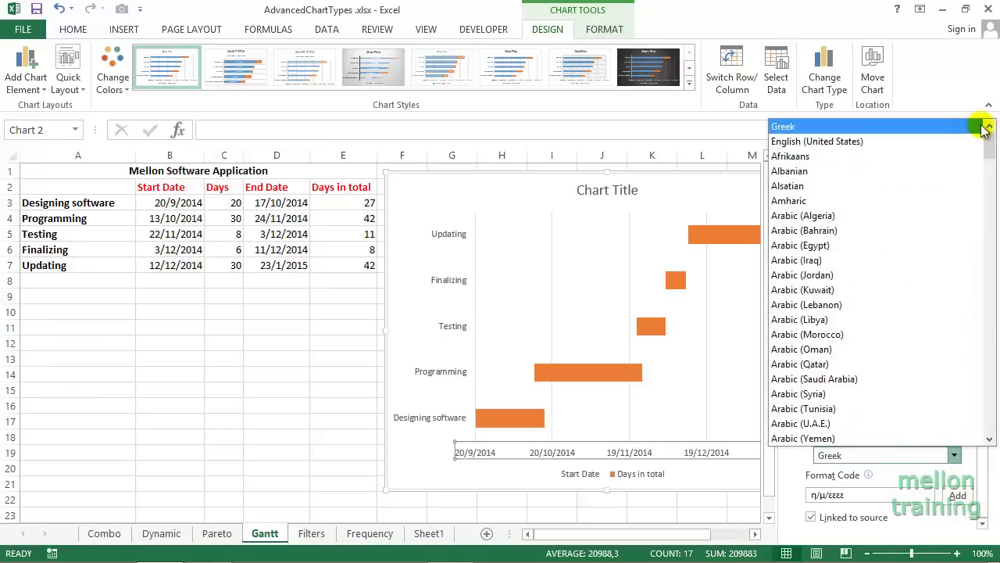
pyautogui.click(969, 456)
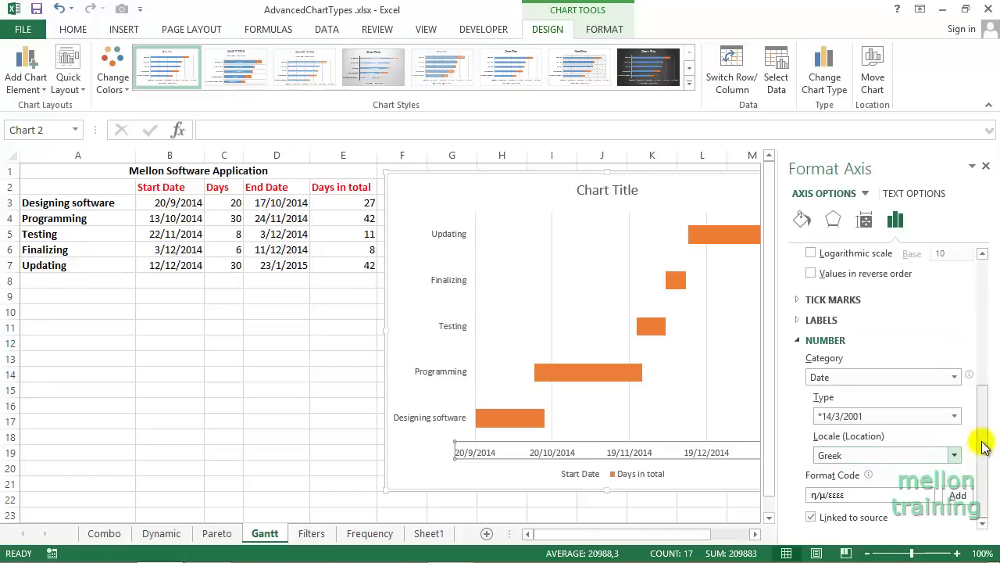
pyautogui.moveTo(983, 387); pyautogui.dragTo(983, 290)
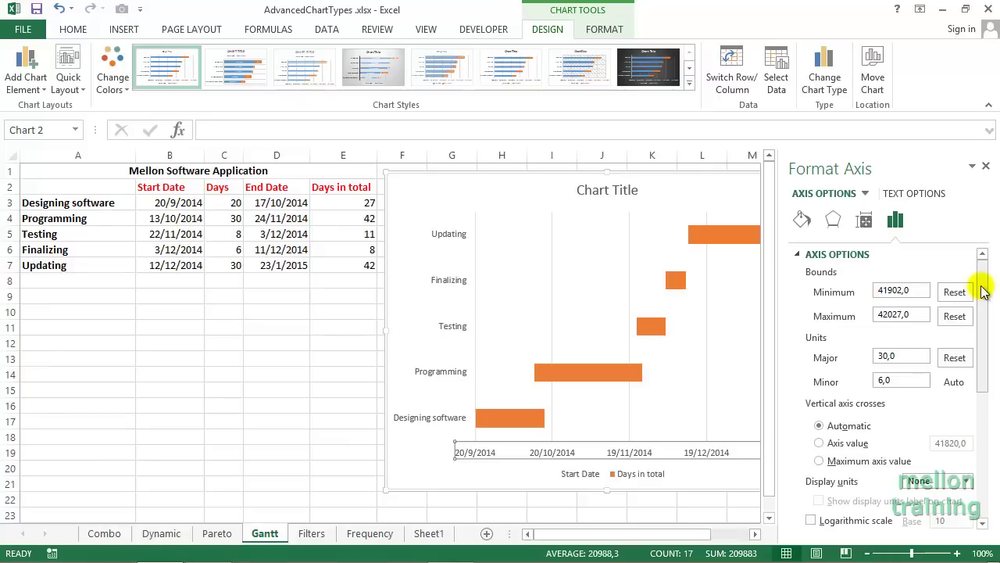
# Give the Days in total series a 0% gap width and a green fill
pyautogui.click(717, 239)
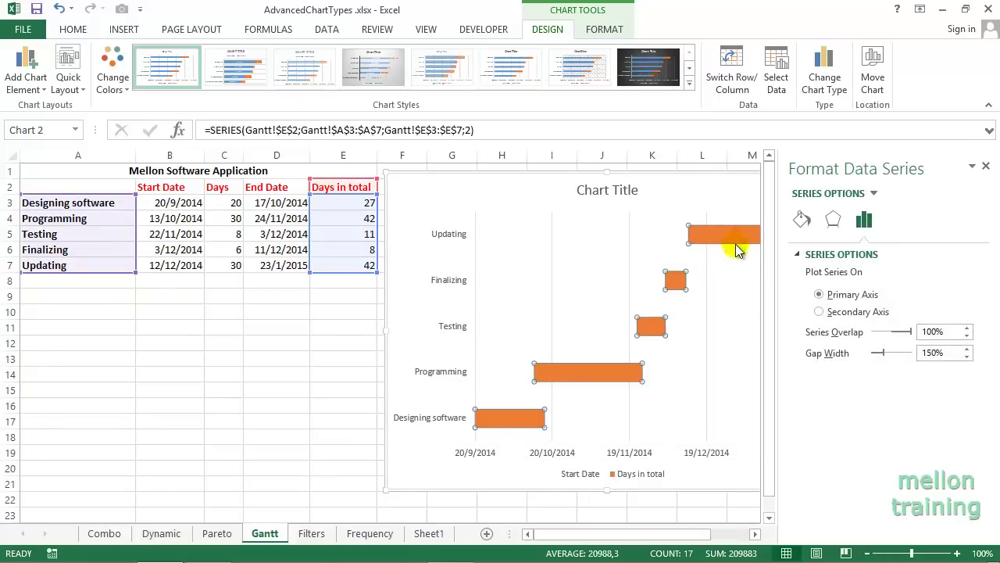
pyautogui.moveTo(885, 354); pyautogui.dragTo(861, 356)
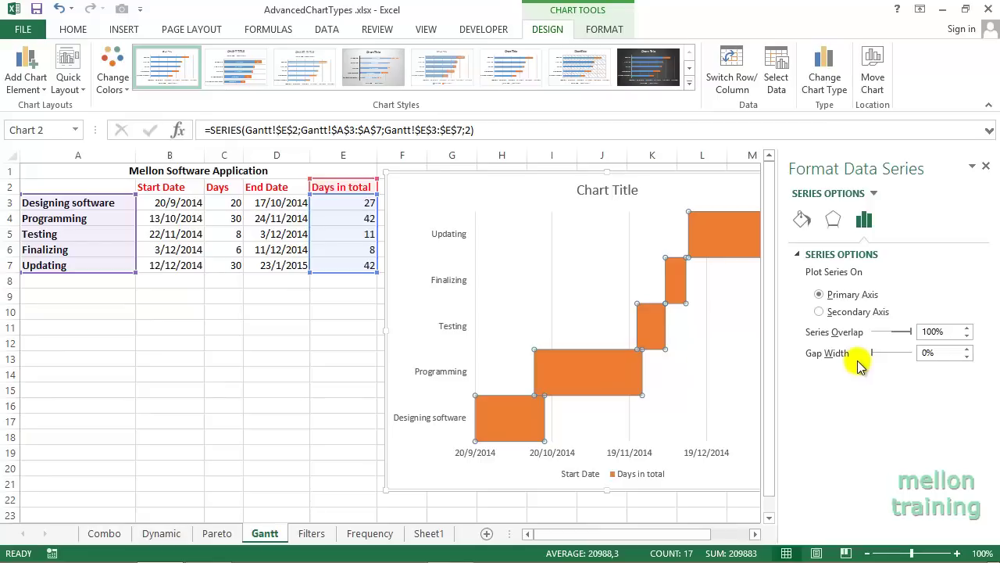
pyautogui.click(803, 220)
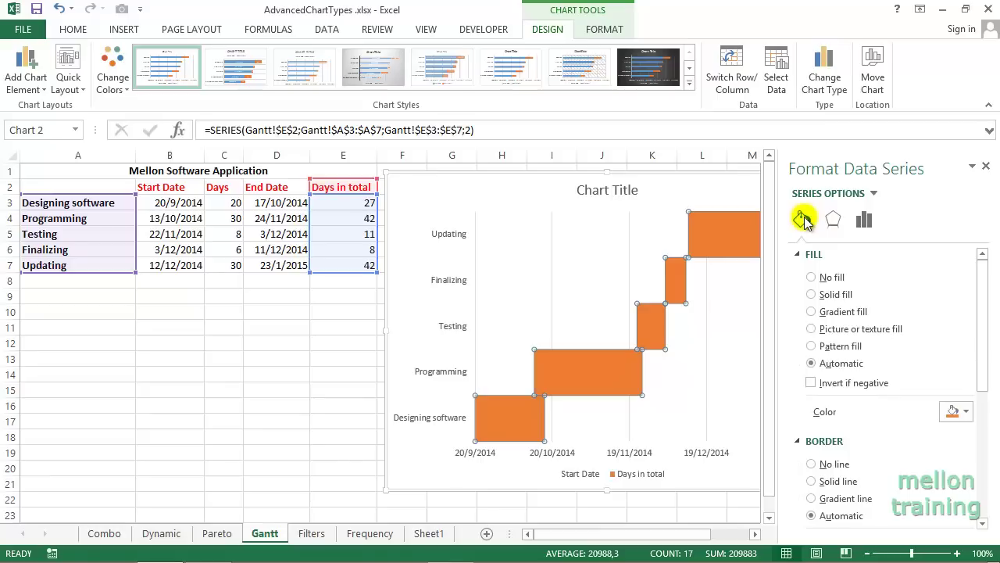
pyautogui.click(968, 411)
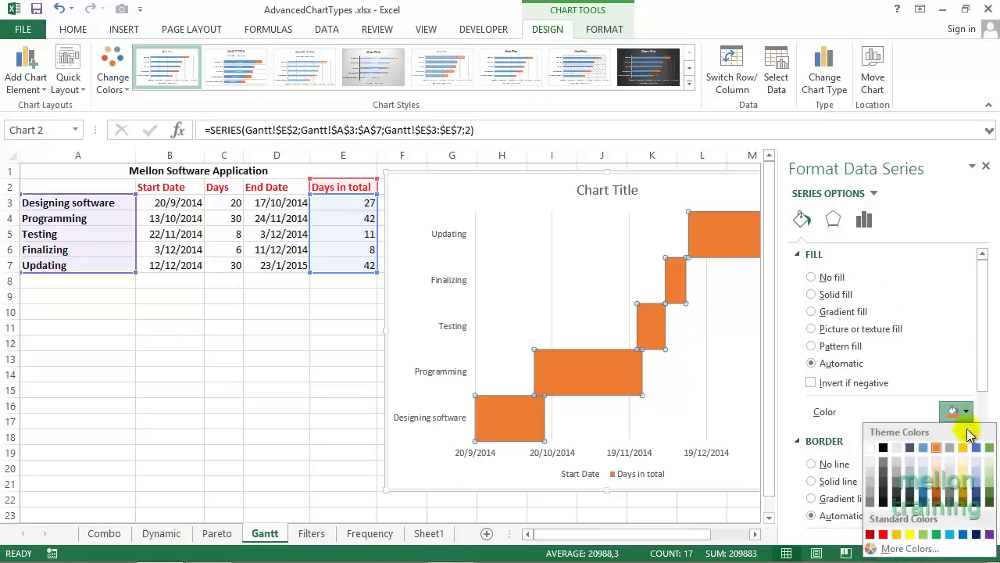
pyautogui.click(938, 535)
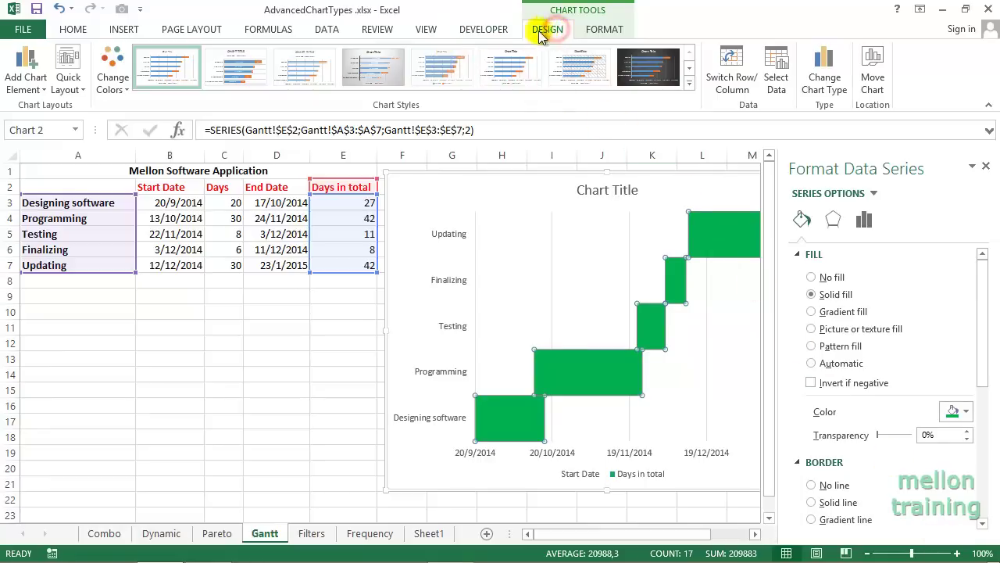
# Add Center data labels to the Days in total bars and close the formatting pane
pyautogui.click(45, 88)
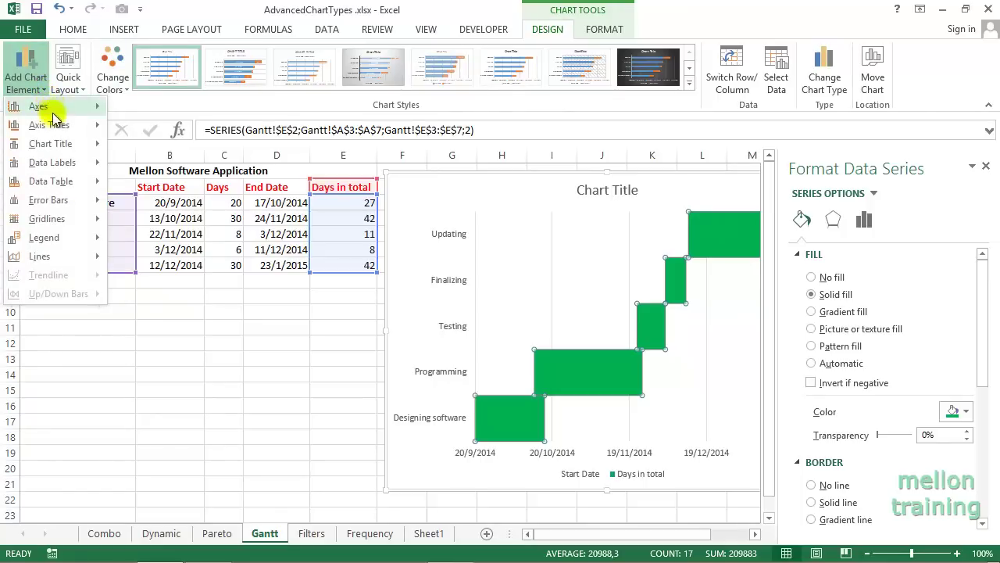
pyautogui.moveTo(58, 168)
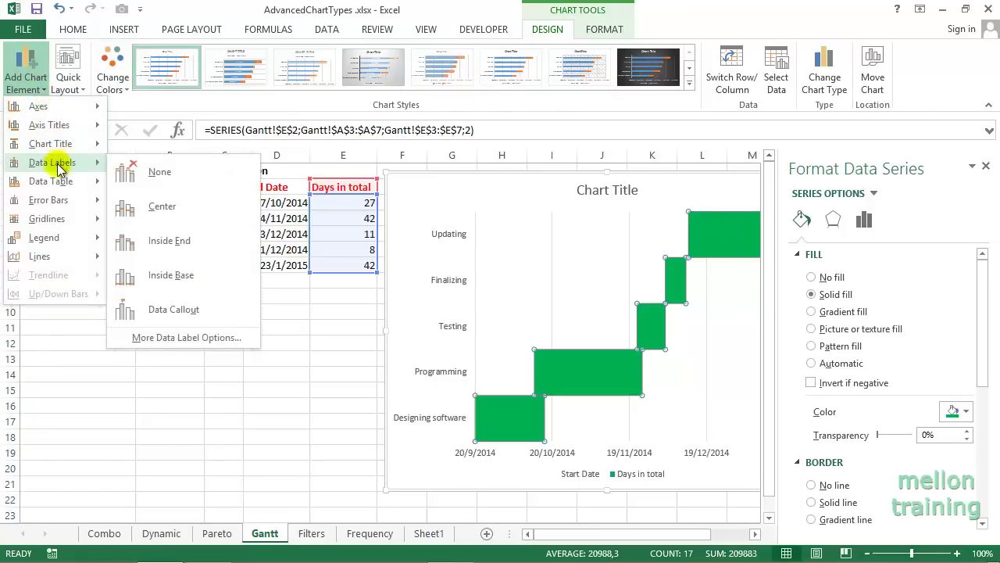
pyautogui.click(182, 211)
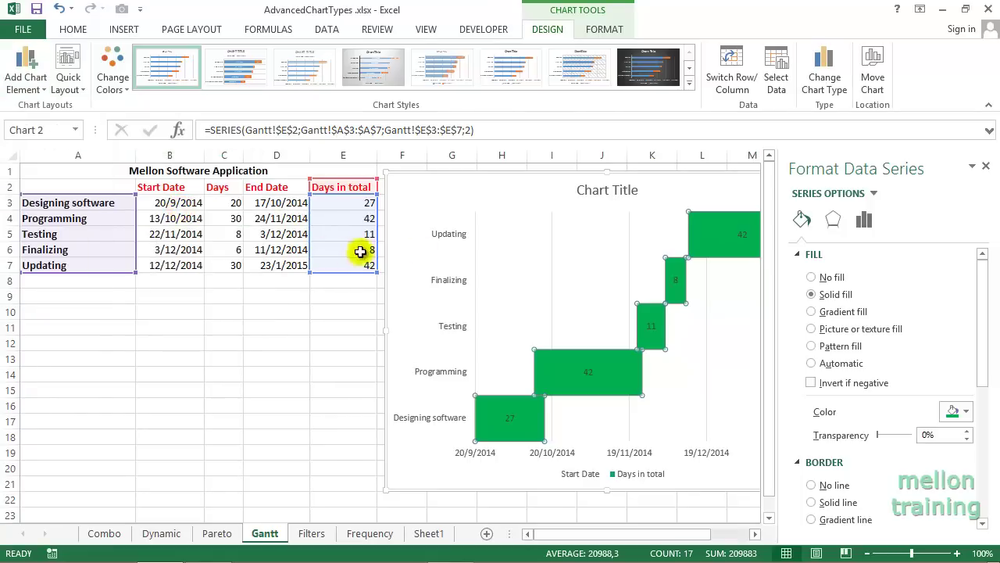
pyautogui.click(984, 168)
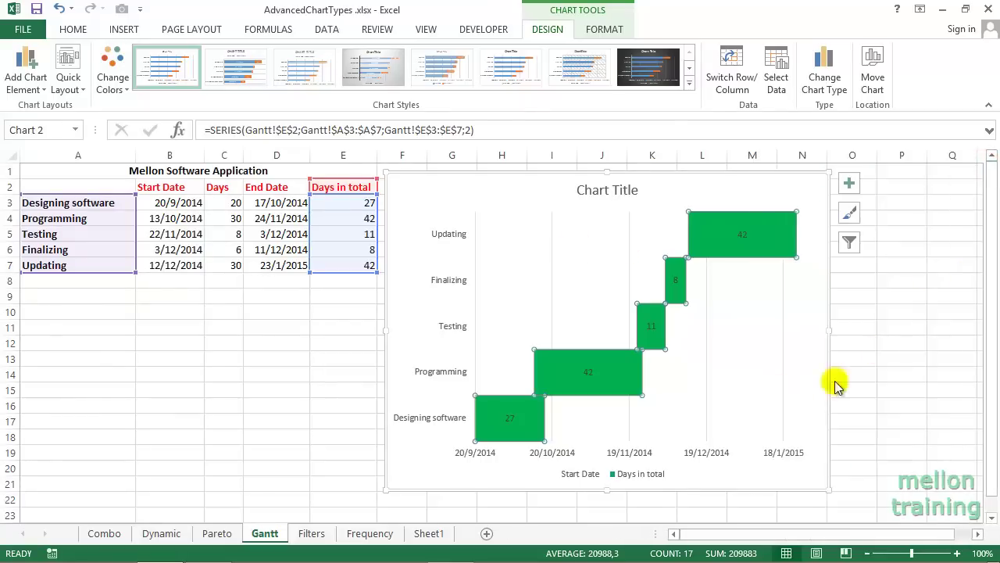
pyautogui.click(878, 315)
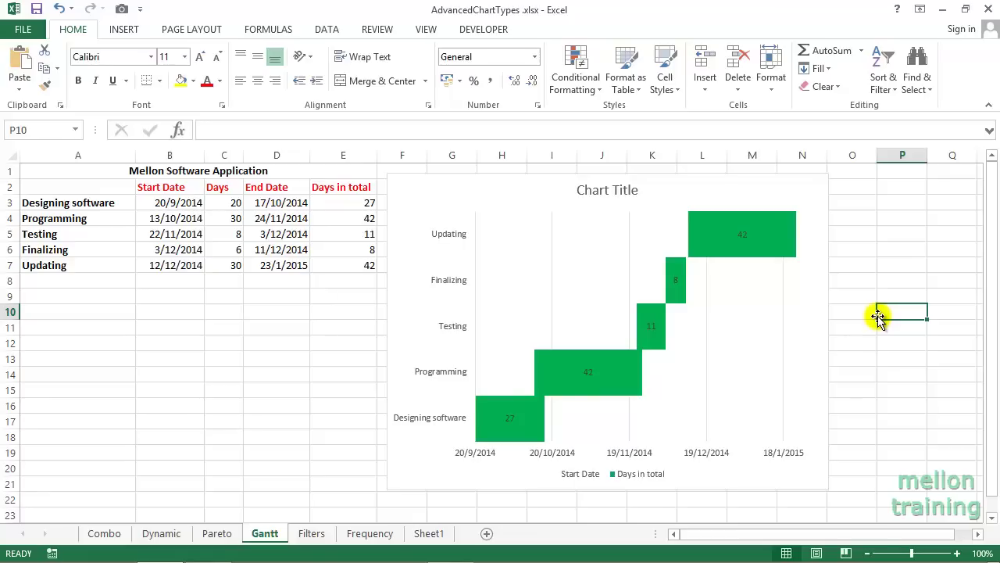
# Turn on Categories in reverse order for the task axis and close the pane
pyautogui.doubleClick(438, 283)
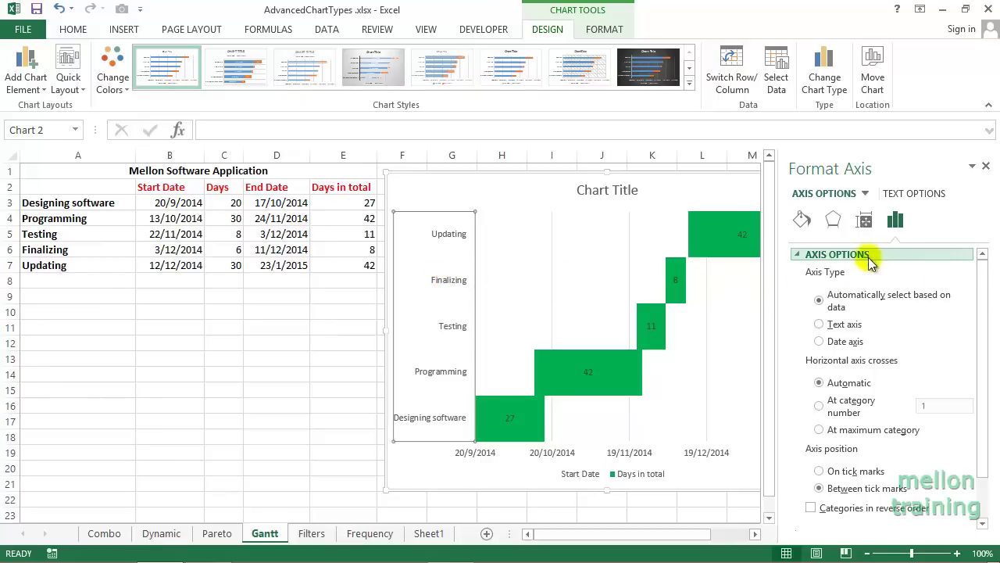
pyautogui.click(982, 289)
pyautogui.moveTo(983, 289); pyautogui.dragTo(984, 339)
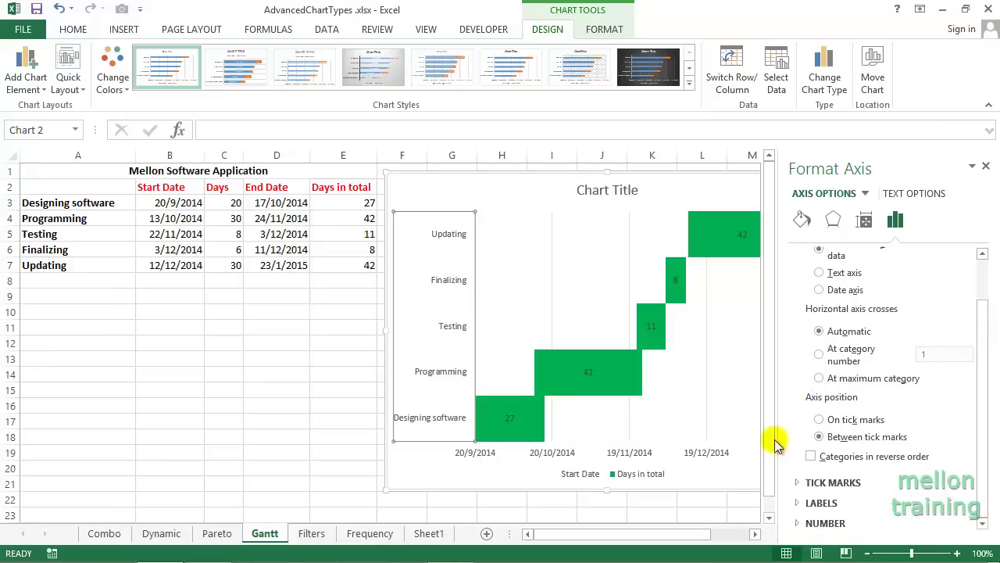
pyautogui.click(810, 456)
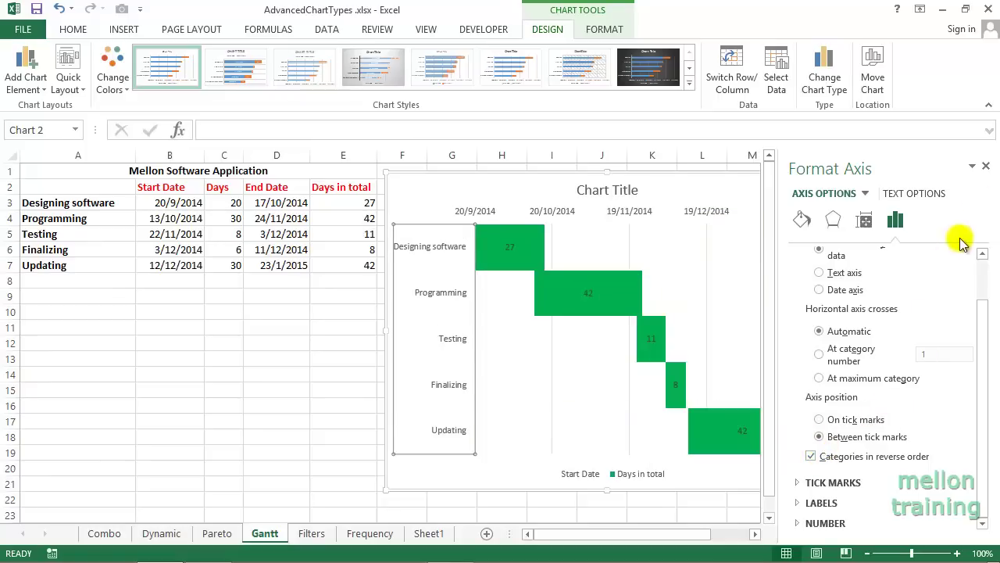
pyautogui.click(986, 167)
pyautogui.click(862, 262)
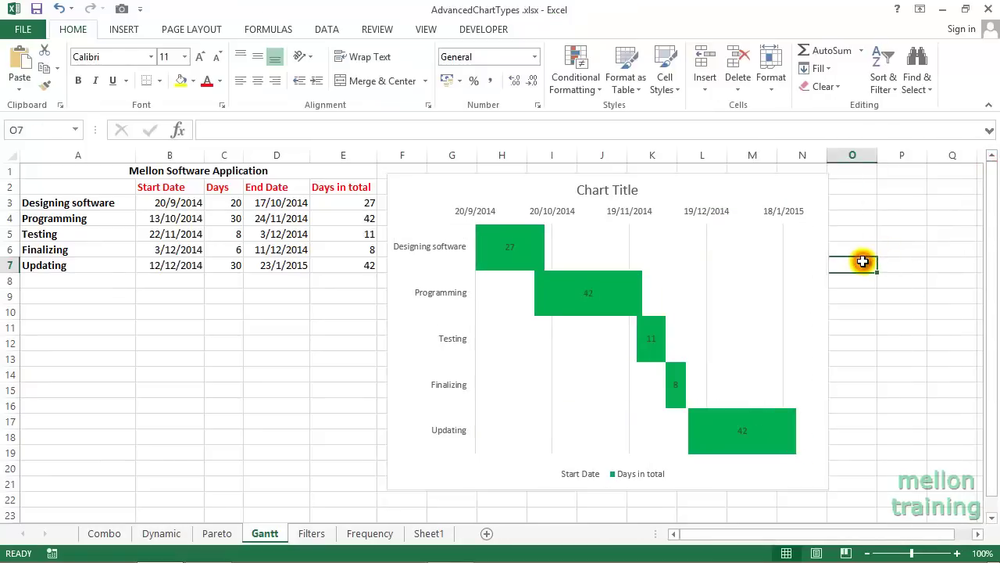